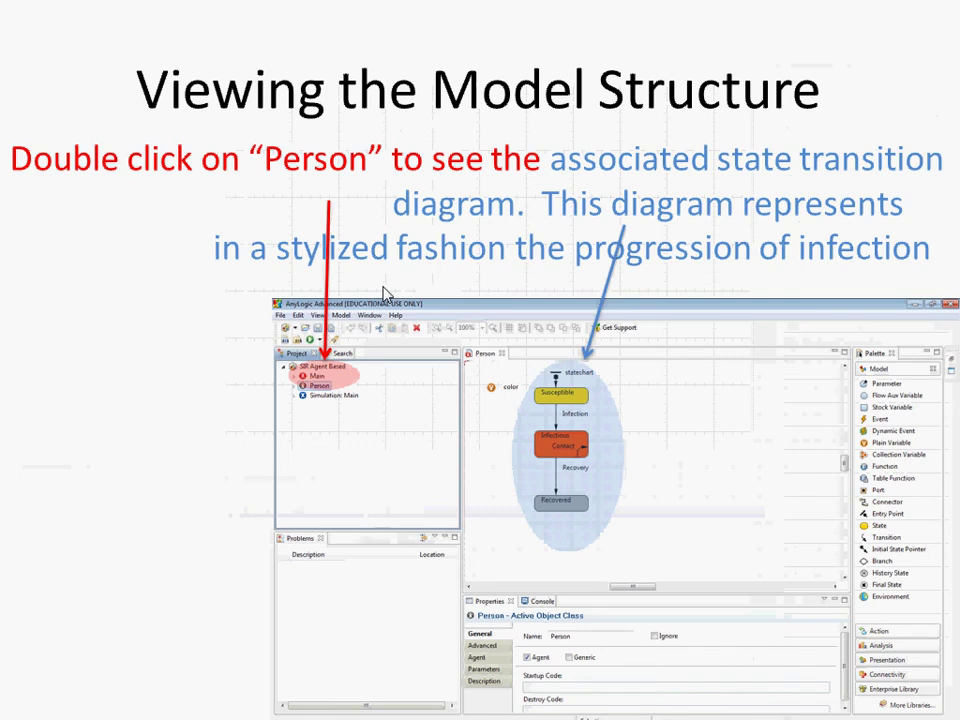
Advance to the 'Run the Model' slide and bring the AnyLogic window to the front.
key("Right")
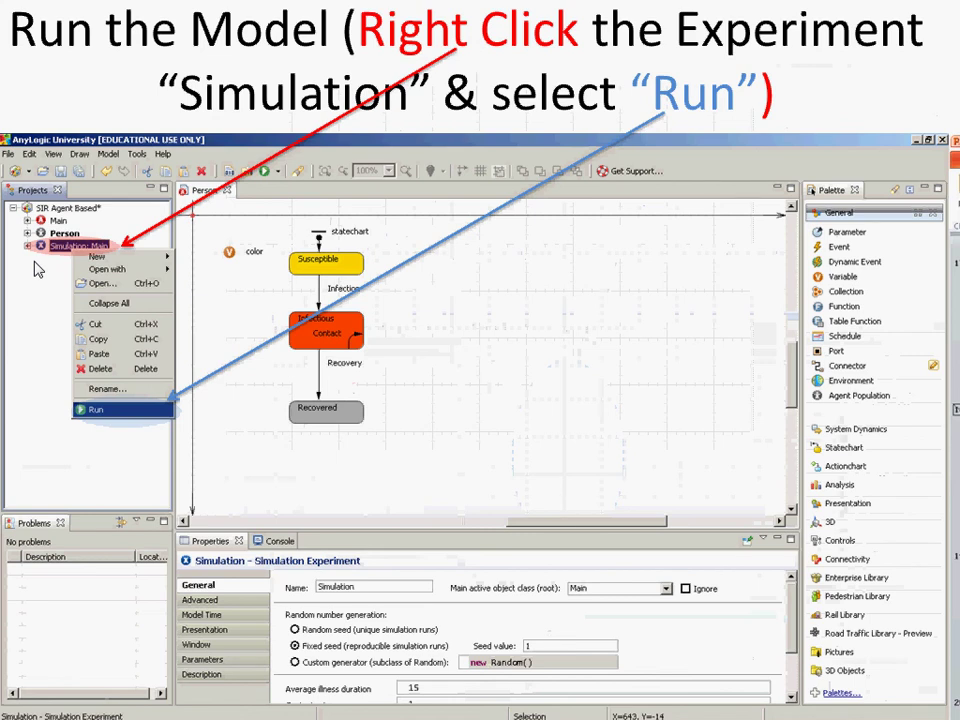
key("alt+Tab")
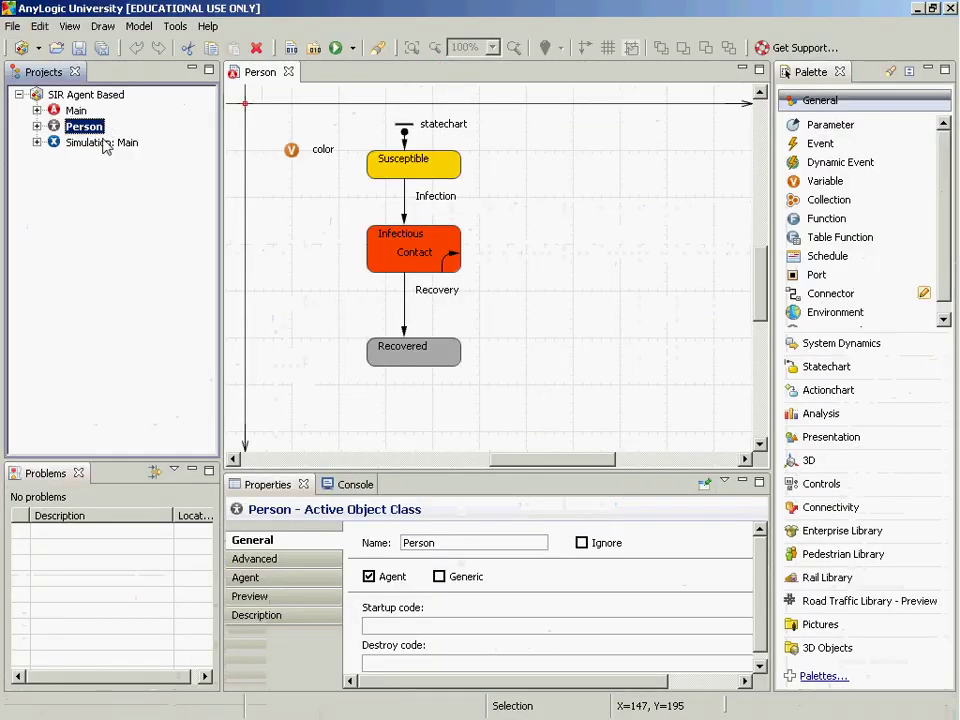
Run the 'Simulation: Main' experiment from its context menu in the Projects tree.
left_click(101, 143)
right_click(104, 147)
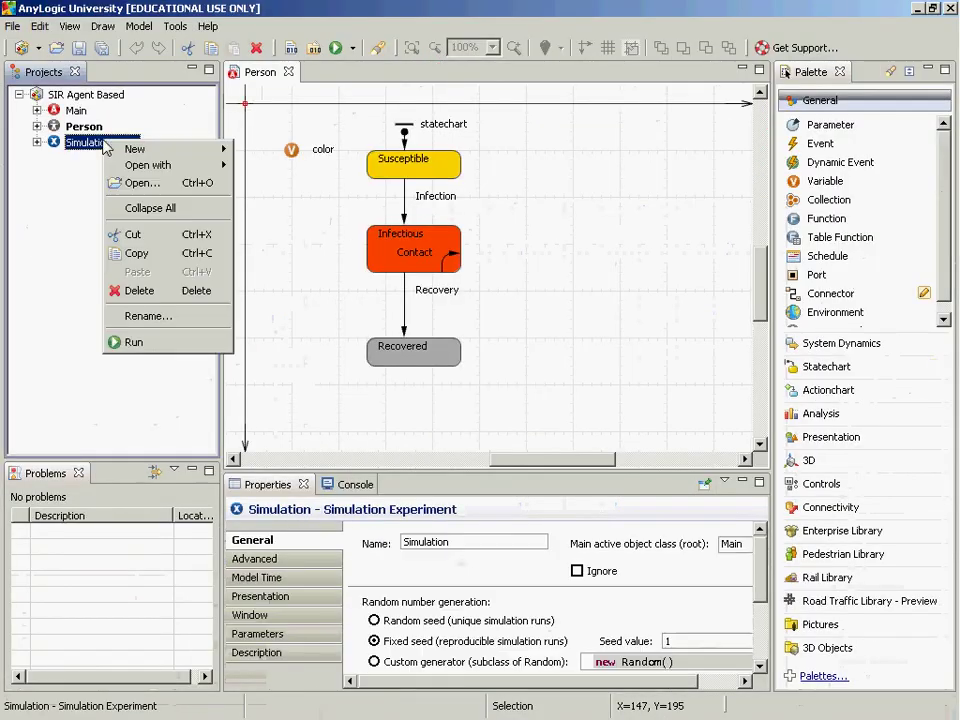
left_click(134, 342)
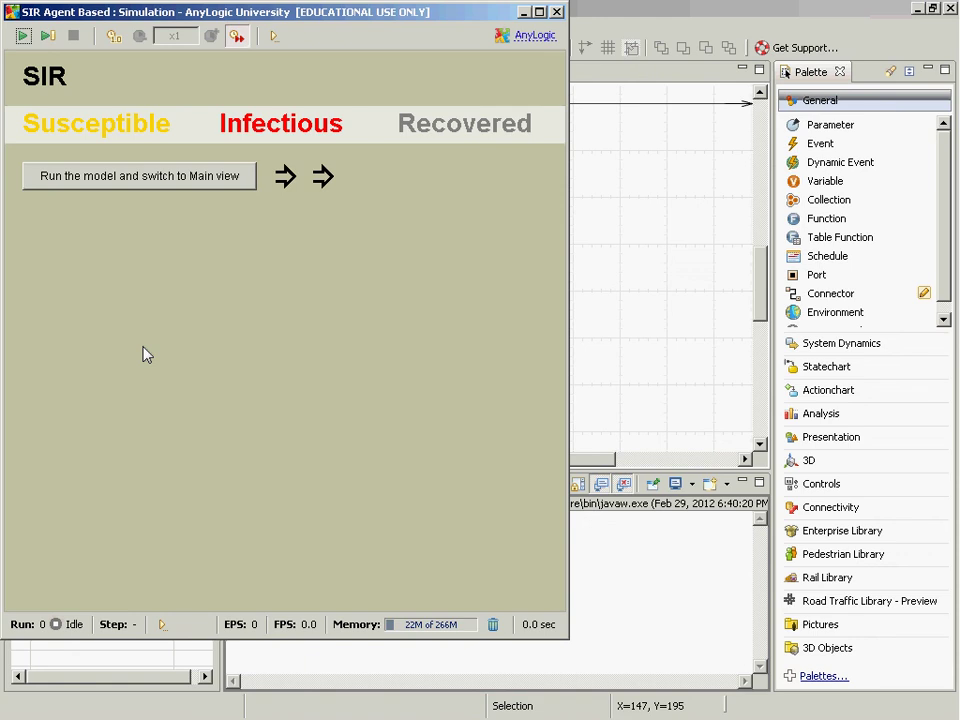
Start the SIR model in Main view and pause it at 26,046 recovered.
left_click(160, 186)
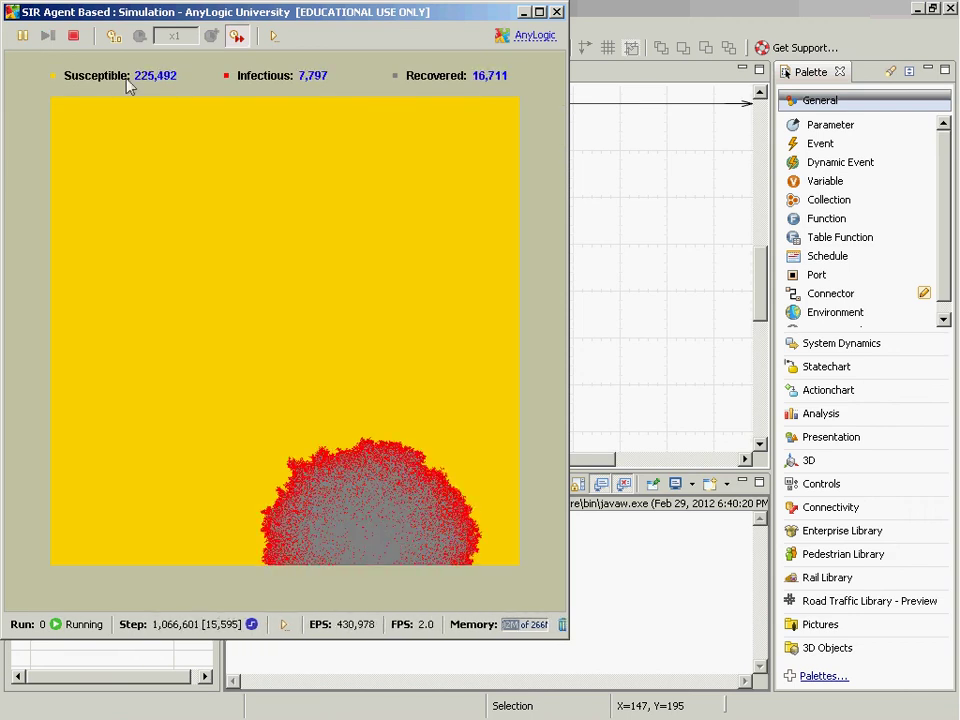
left_click(24, 38)
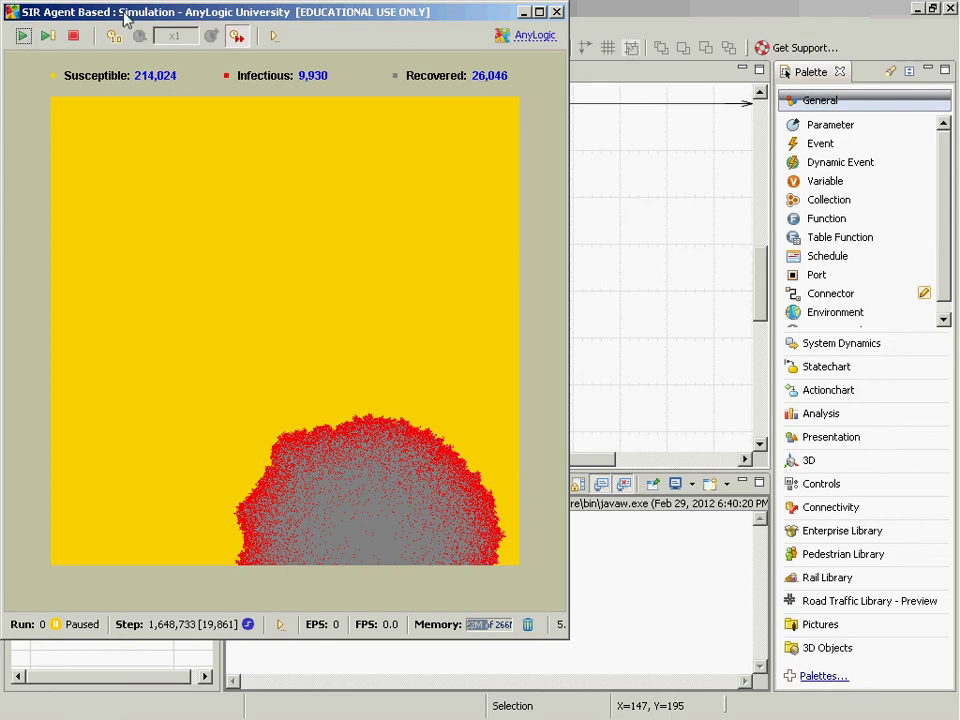
Move the simulation window aside to uncover the Person statechart and its Recovered state.
left_click_drag(124, 15, 134, 361)
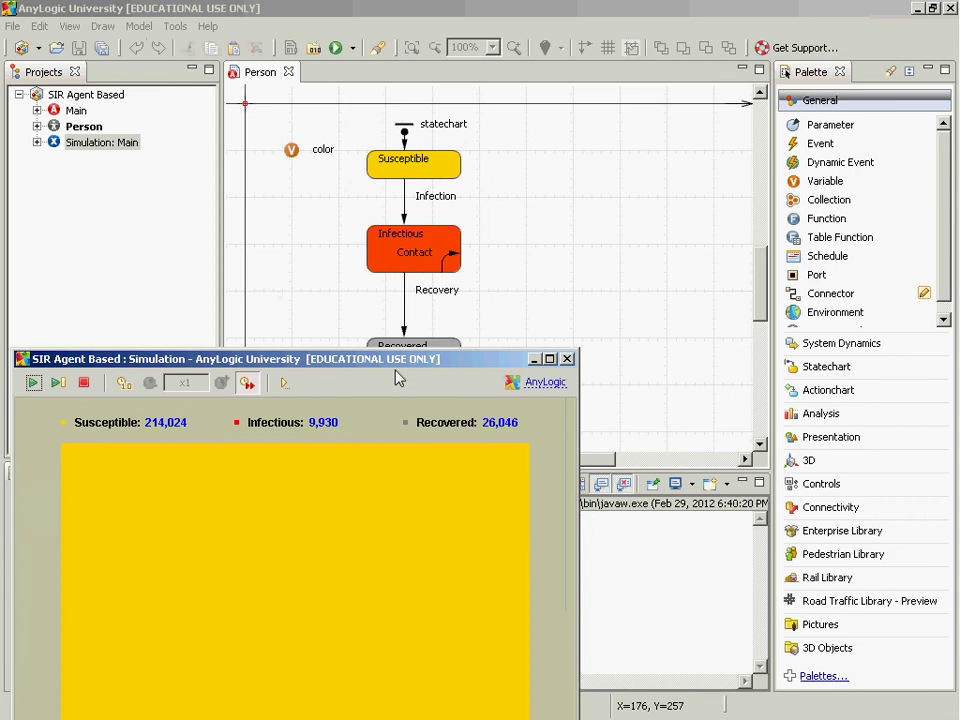
left_click(395, 454)
left_click_drag(395, 358, 398, 466)
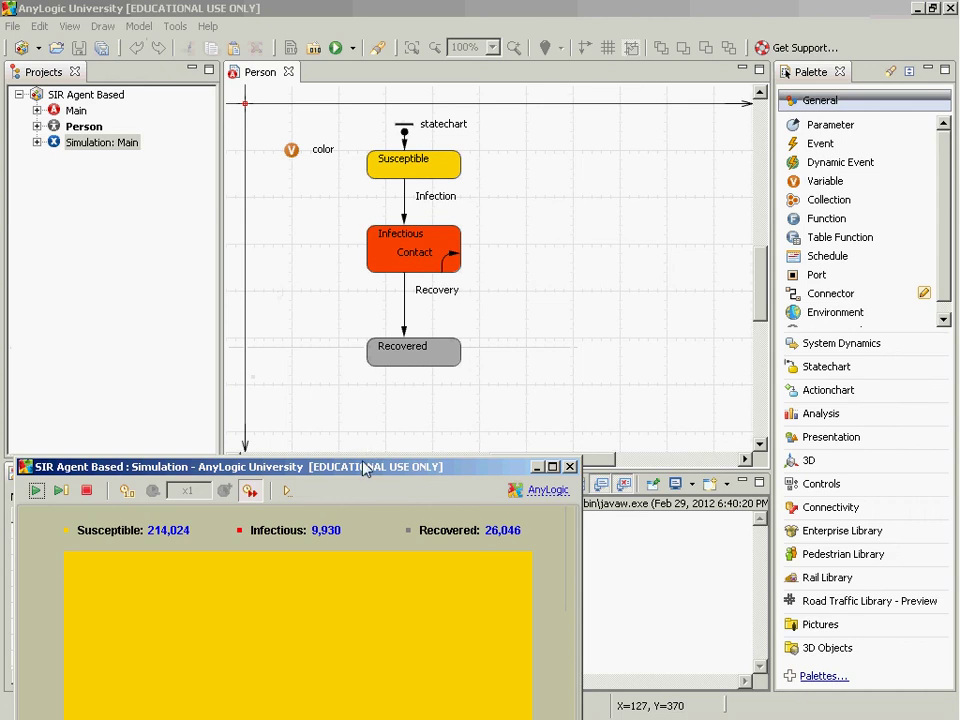
left_click_drag(364, 468, 505, 80)
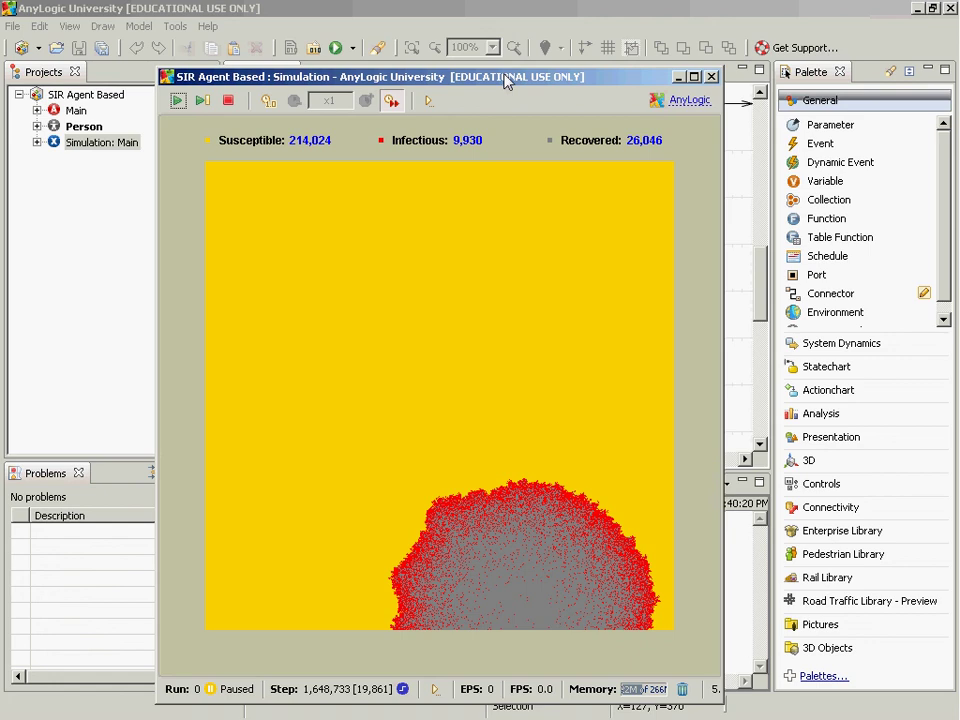
key("alt+F4")
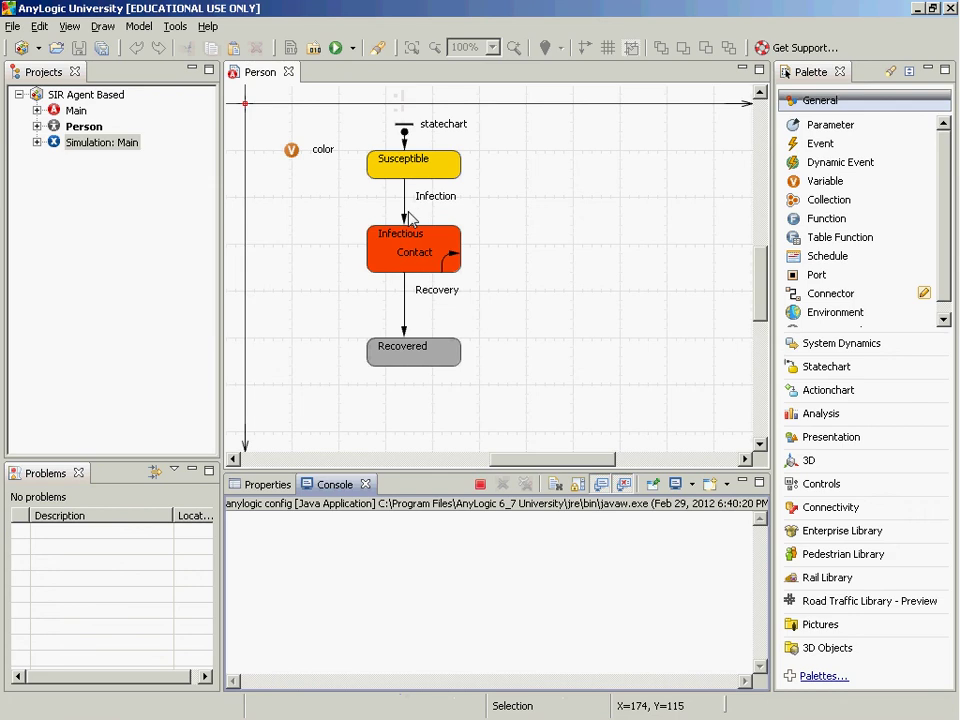
key("alt+Tab")
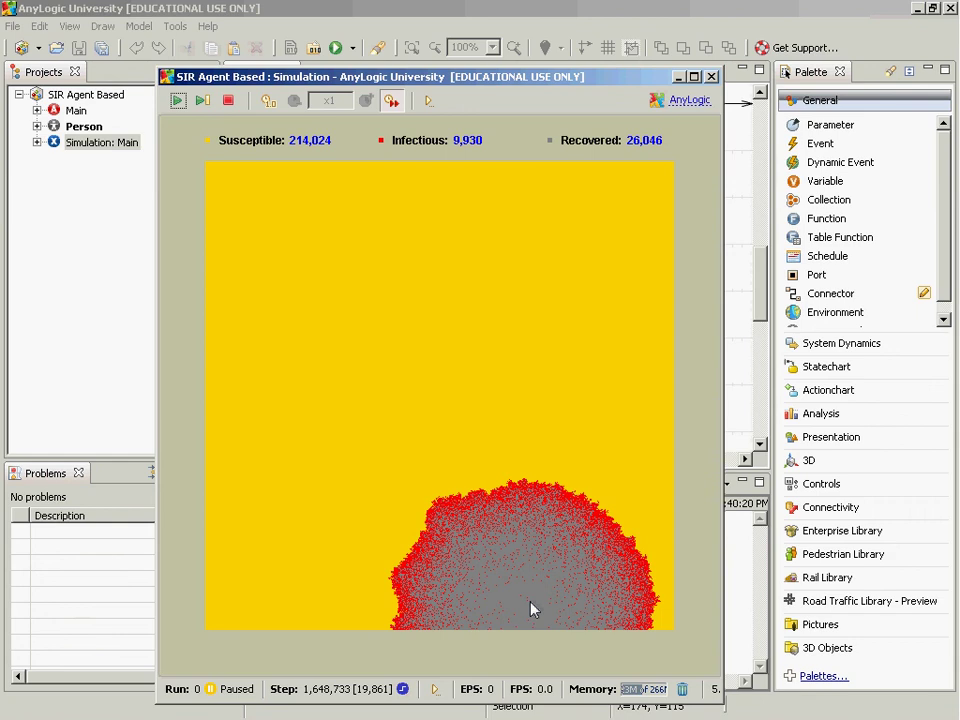
Return to the Person statechart editor, then resume the paused SIR simulation.
key("alt+F4")
left_click(178, 101)
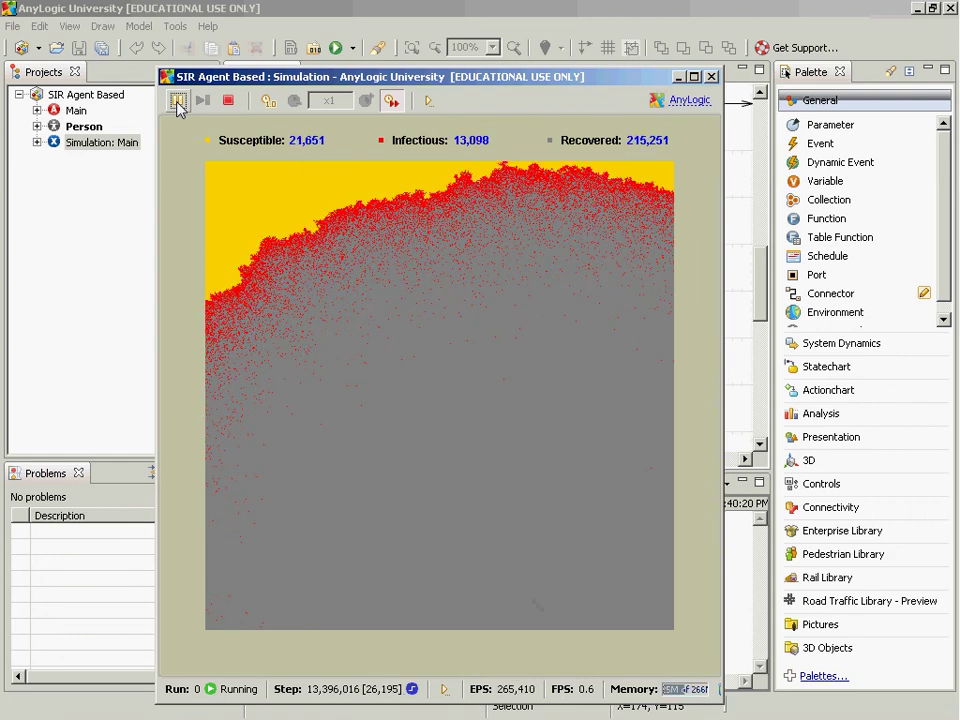
Pause the simulation at 15,884 susceptible, 12,536 infectious and 221,580 recovered.
left_click(178, 104)
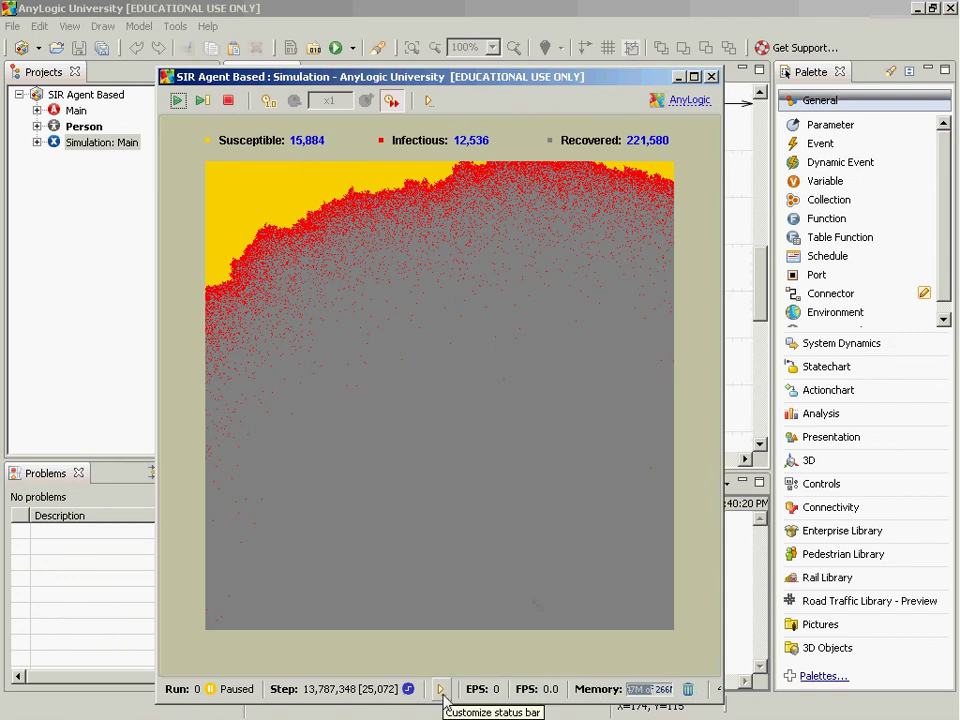
Add Model time (309.59) to the status bar, then switch back to the Person statechart editor.
left_click(442, 692)
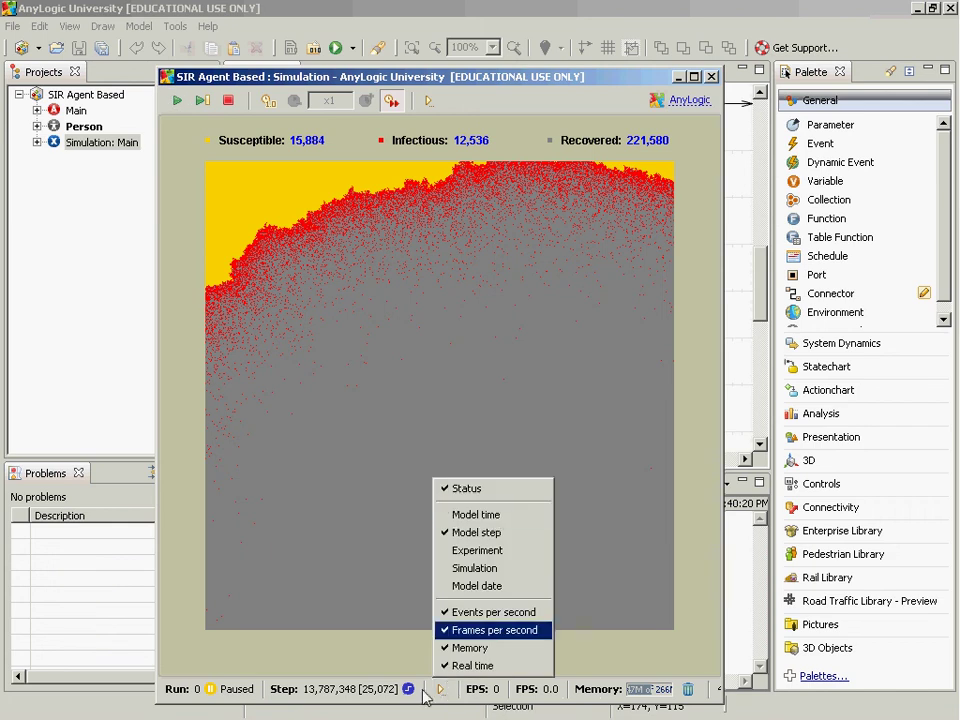
left_click(440, 692)
left_click(440, 692)
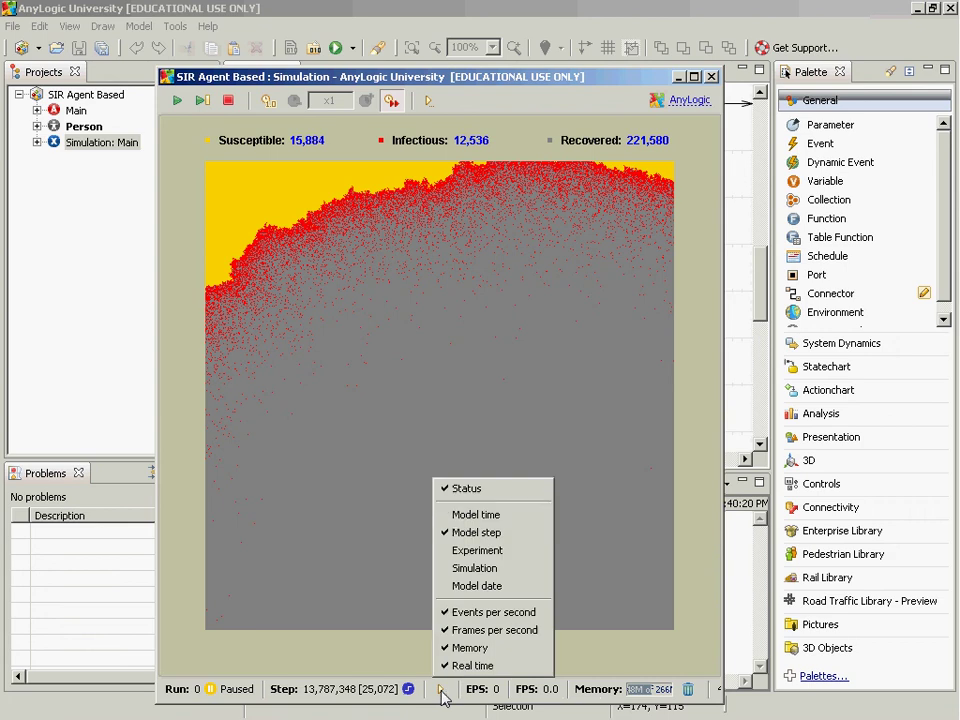
left_click(469, 515)
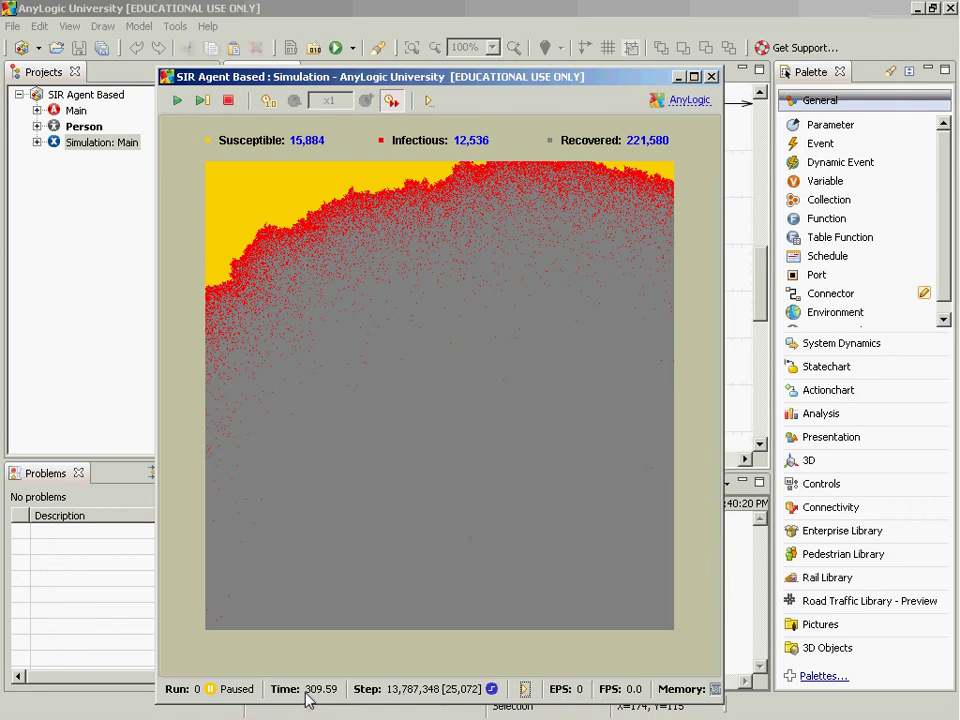
key("alt+Tab")
key("alt+Tab")
key("Tab")
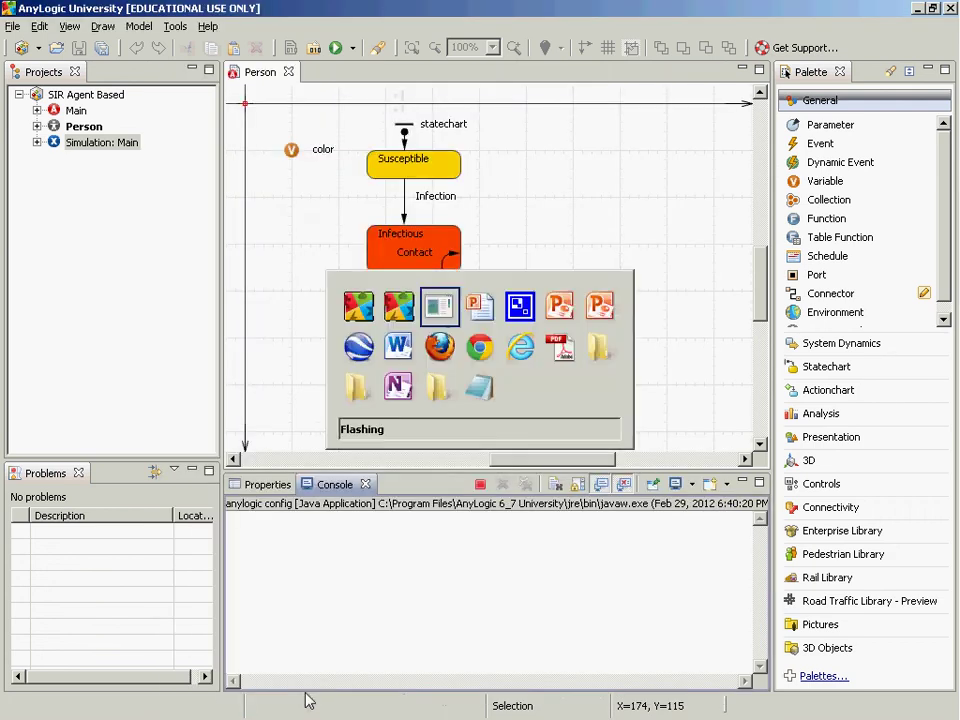
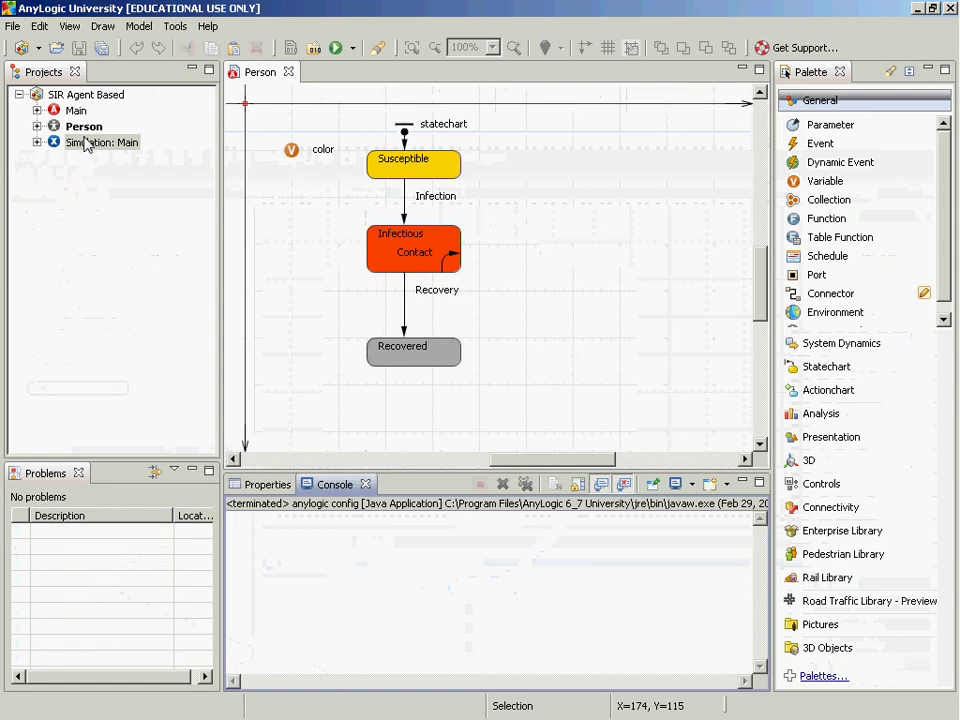
Copy the Simulation: Main experiment and paste it into the SIR Agent Based project.
right_click(87, 144)
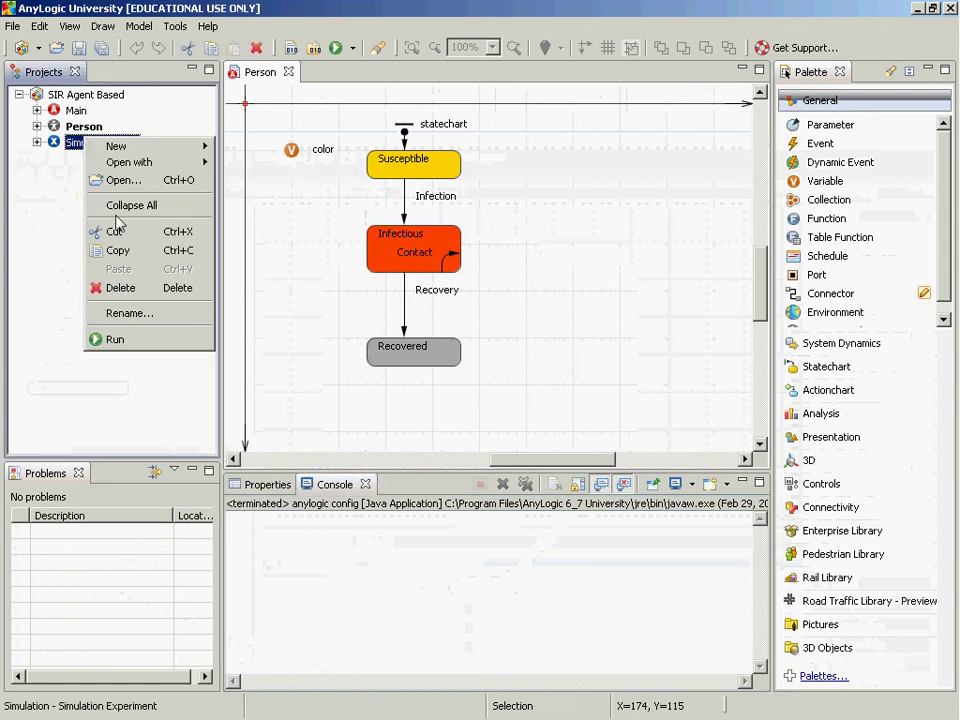
left_click(120, 251)
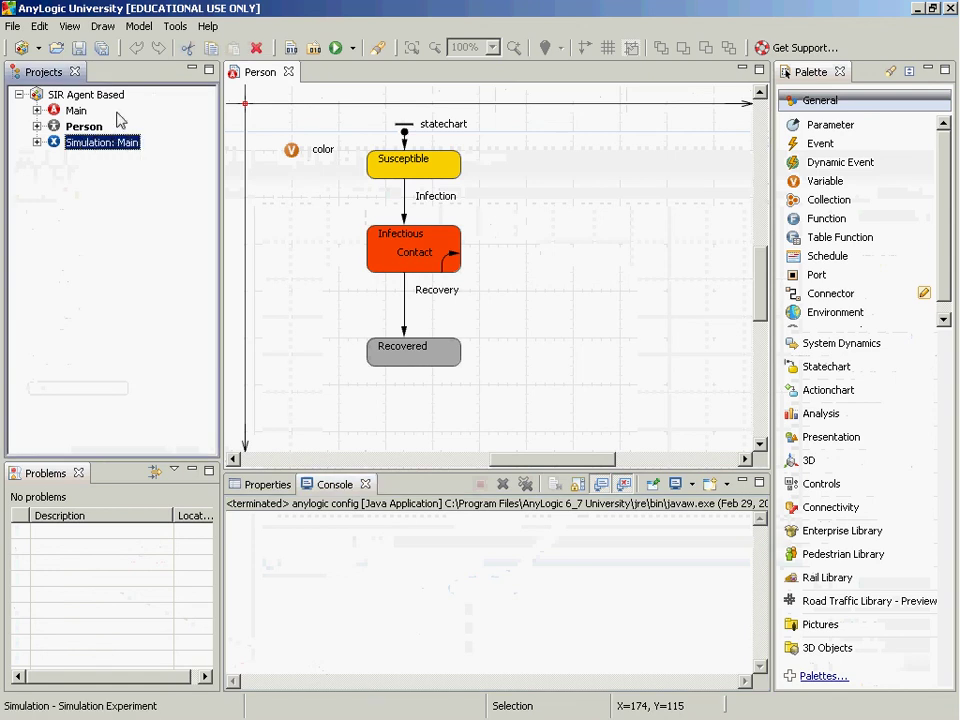
right_click(104, 97)
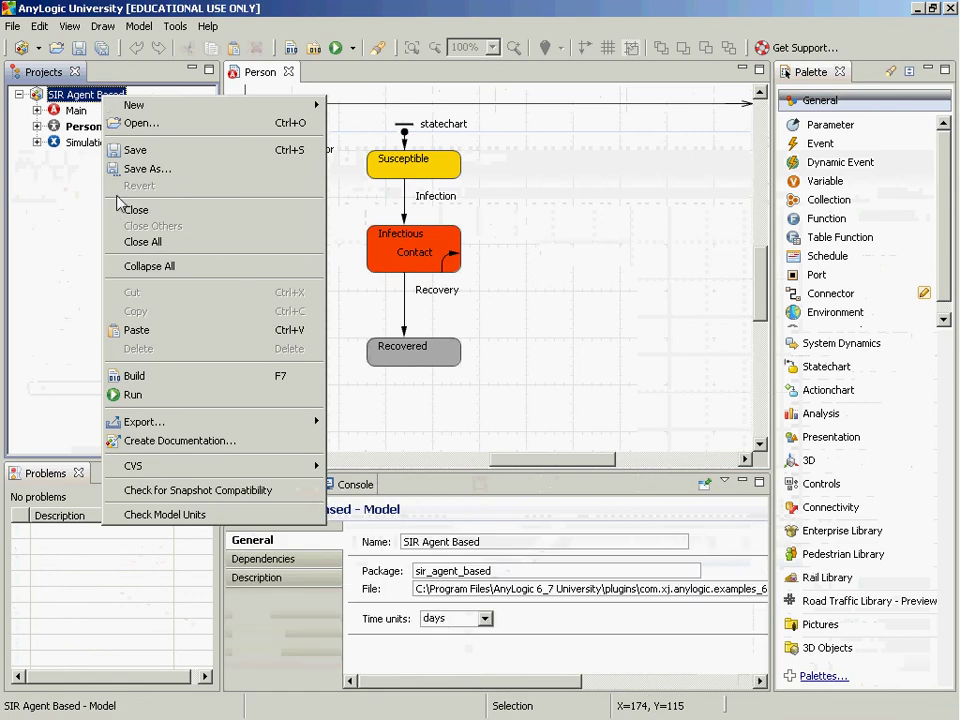
left_click(137, 334)
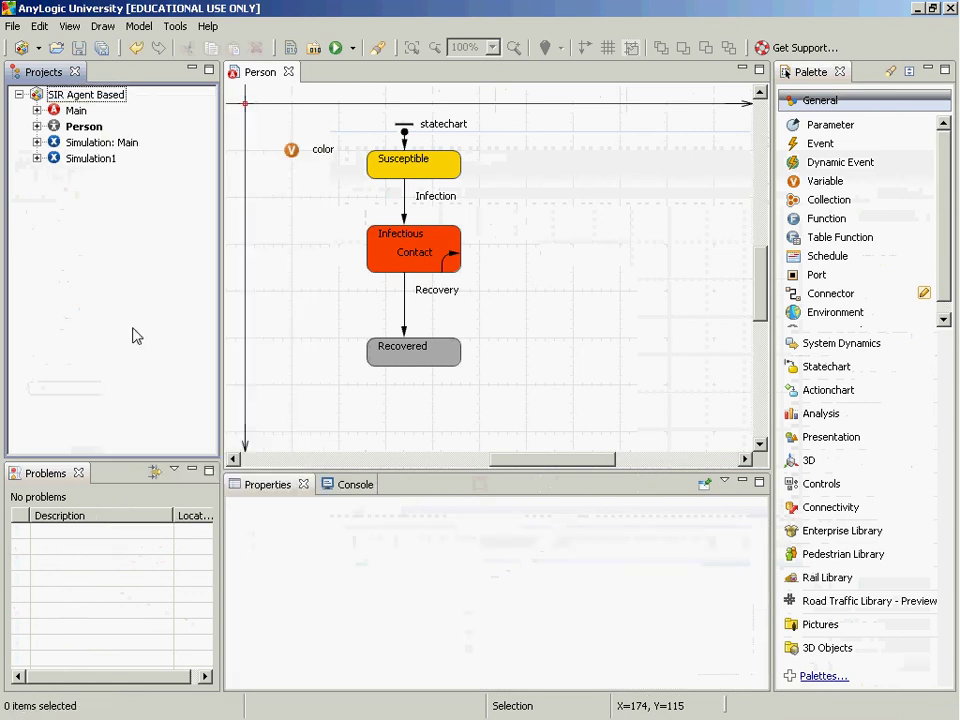
Rename the pasted Simulation1 experiment to SlowRecovery and set its root class to Main.
left_click(97, 164)
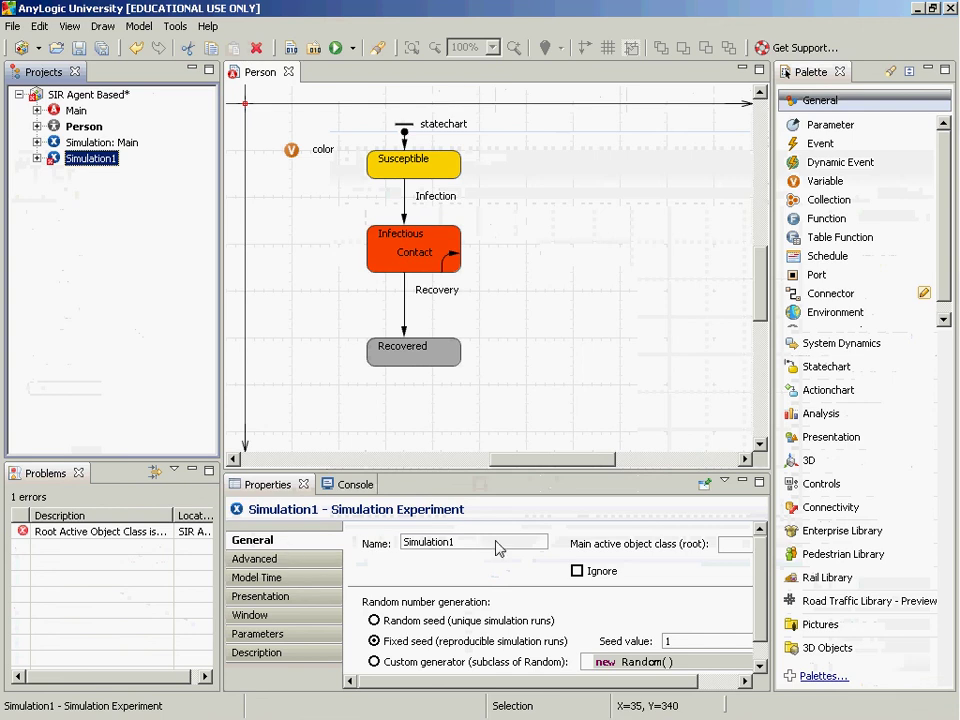
left_click(424, 543)
double_click(424, 543)
type("SlowRecovery")
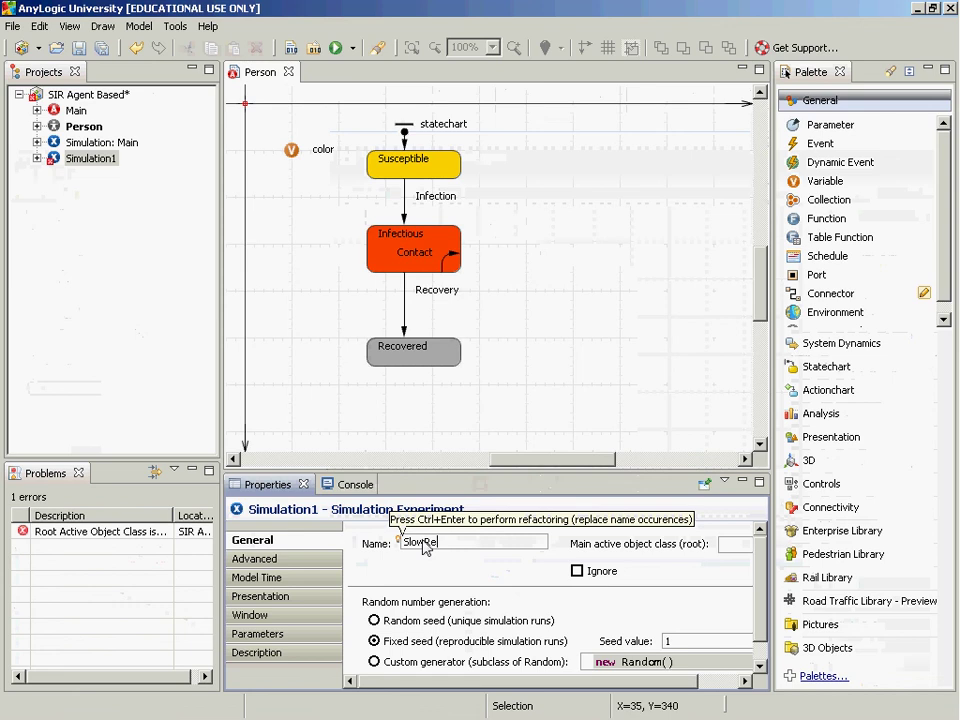
left_click(737, 549)
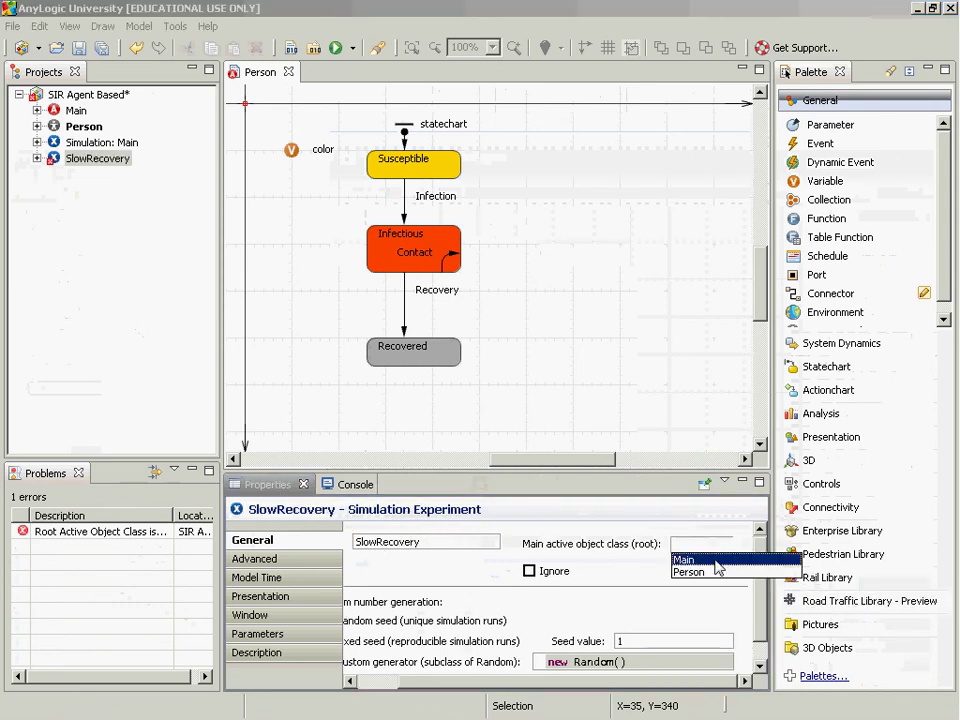
left_click(716, 560)
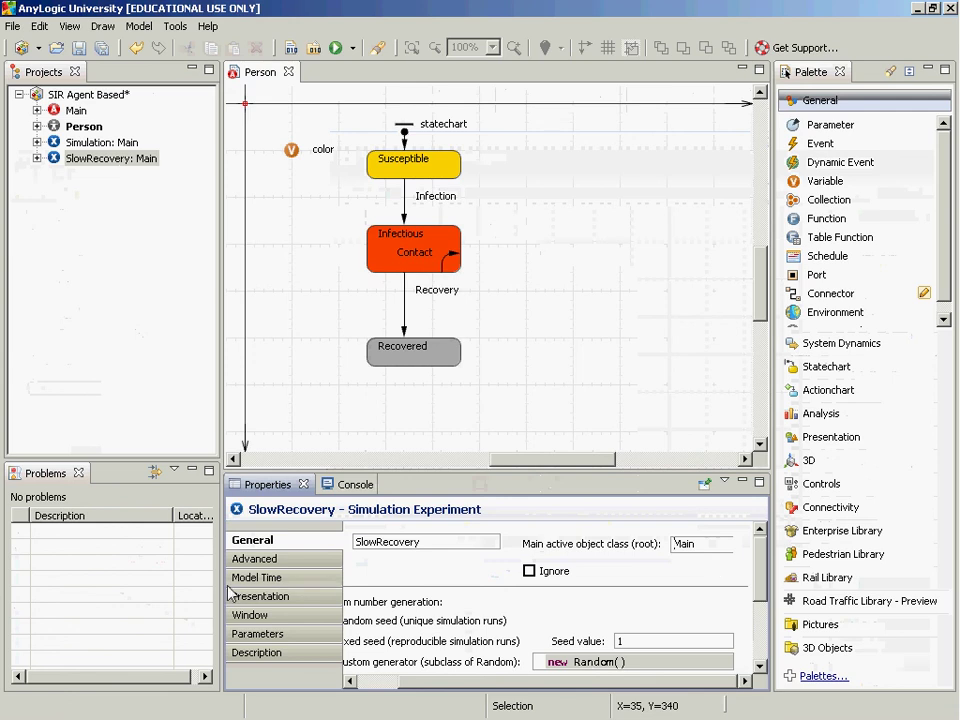
Change SlowRecovery's AverageIllnessDuration from 15 to 50, save, and dismiss the save error.
left_click(268, 638)
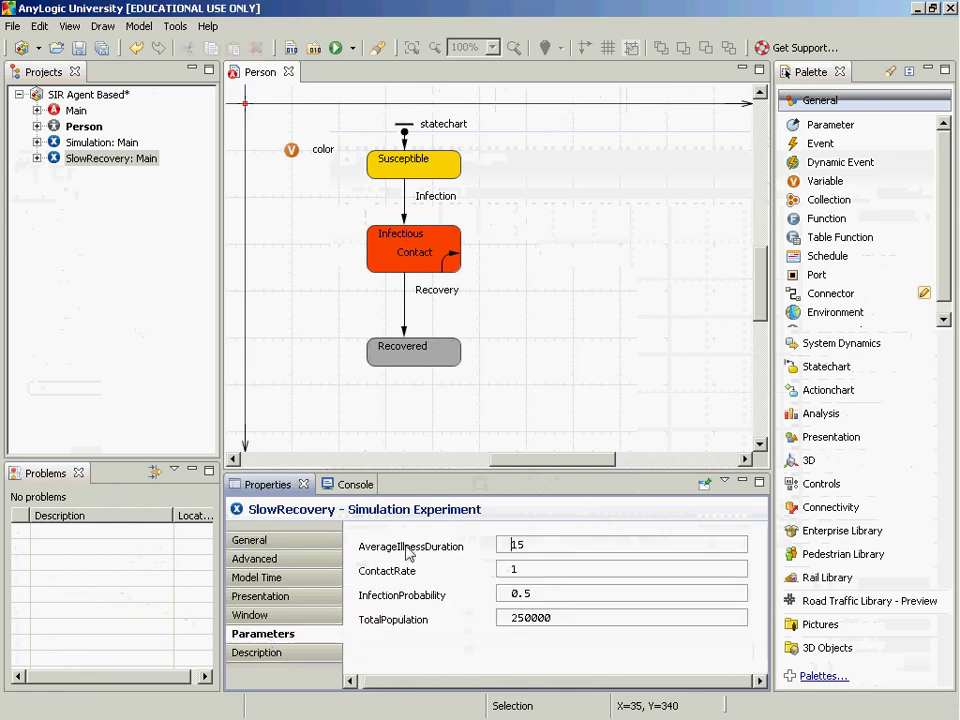
type("50")
key("Delete")
key("Delete")
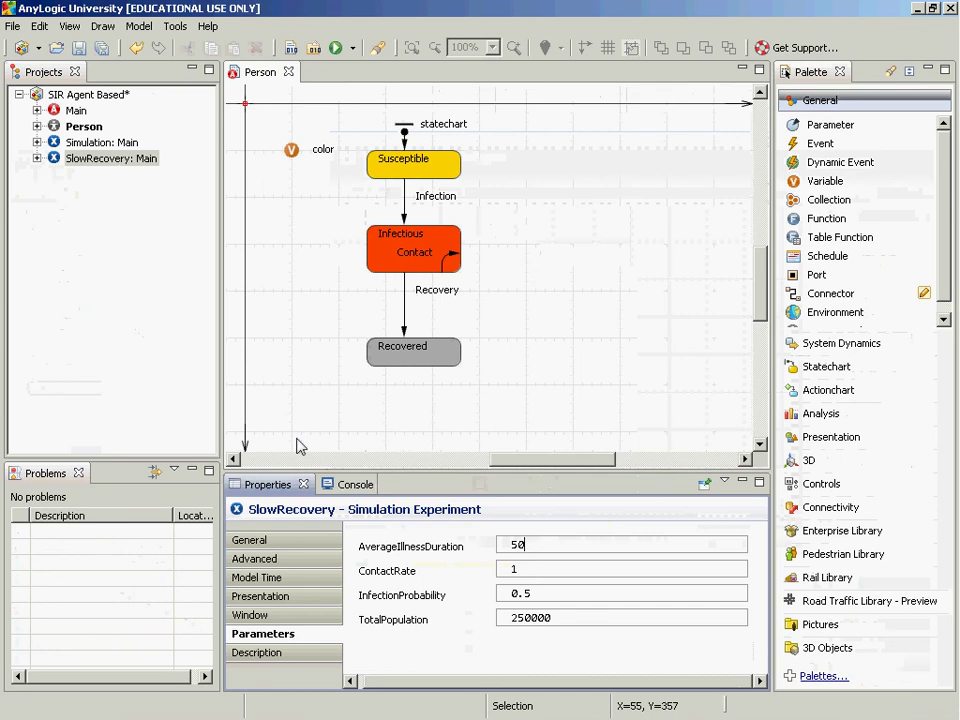
key("ctrl+s")
key("Return")
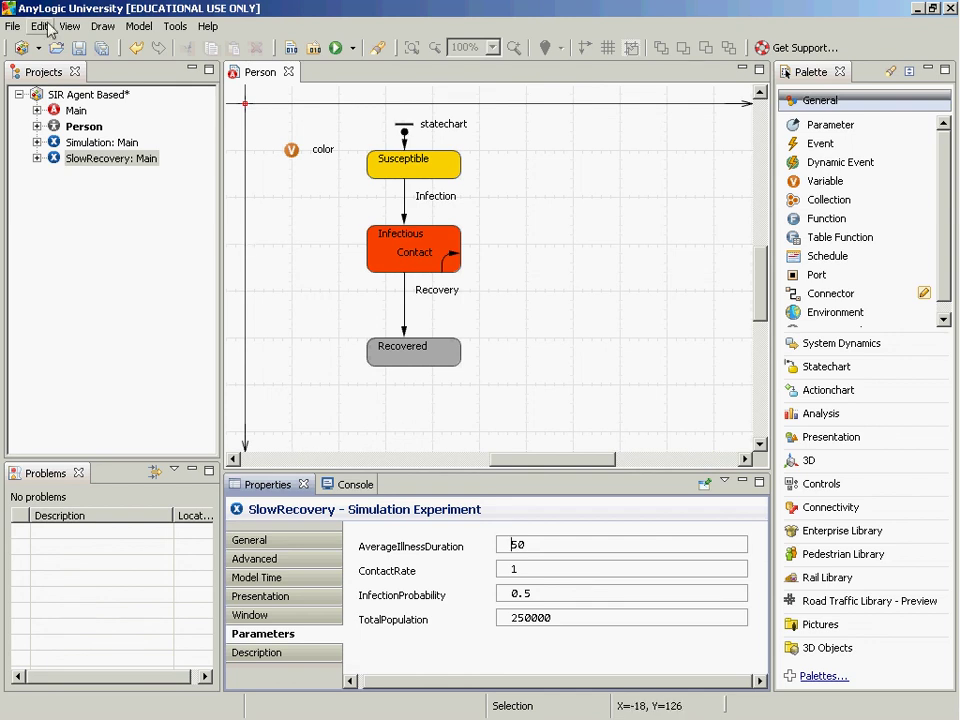
Run the SlowRecovery: Main experiment from the Projects tree.
left_click(111, 160)
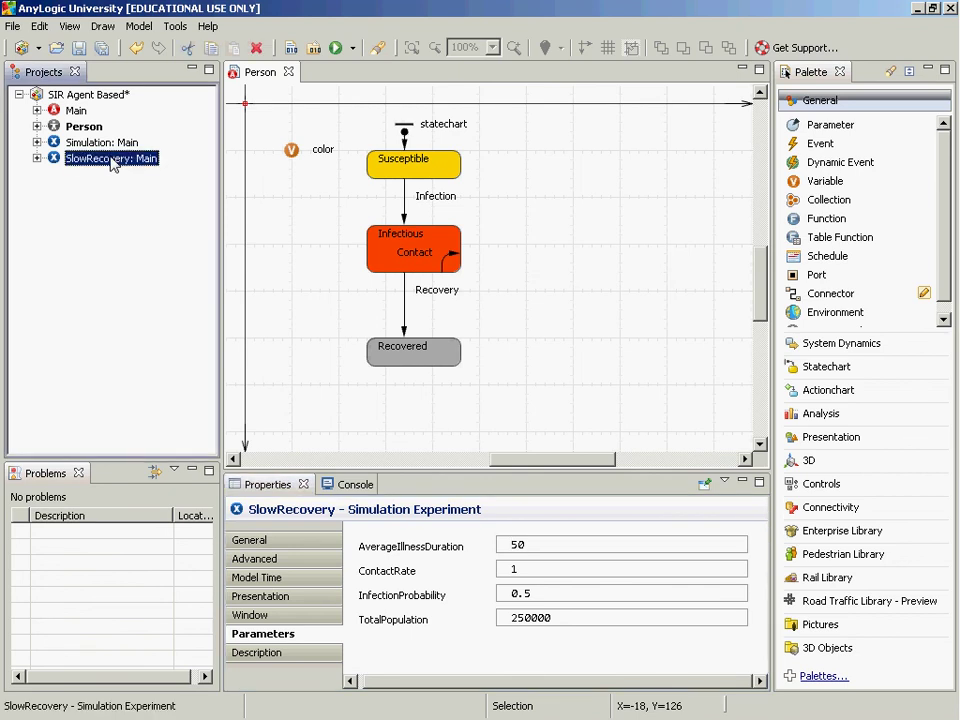
right_click(111, 160)
left_click(146, 358)
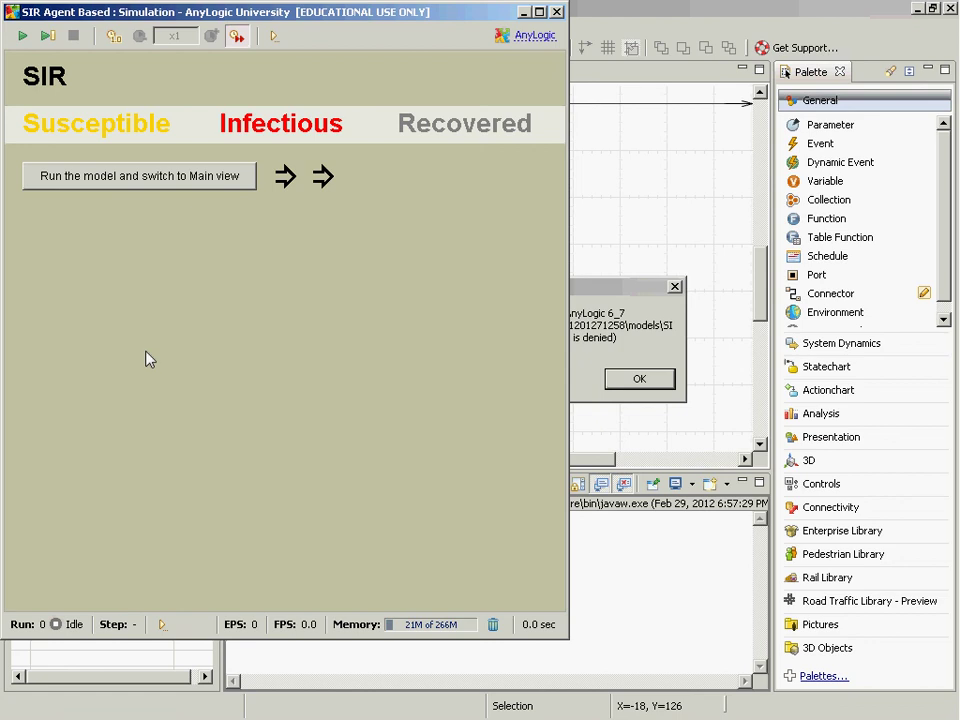
Start the model in Main view and let the infection spread, then open the status display options.
left_click(190, 186)
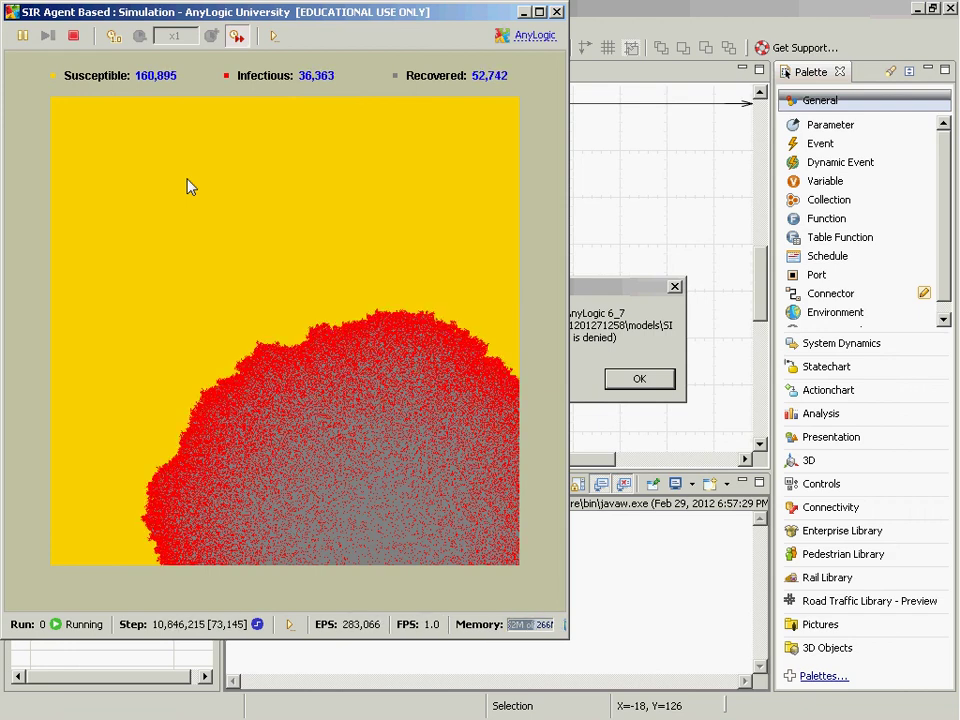
left_click(285, 621)
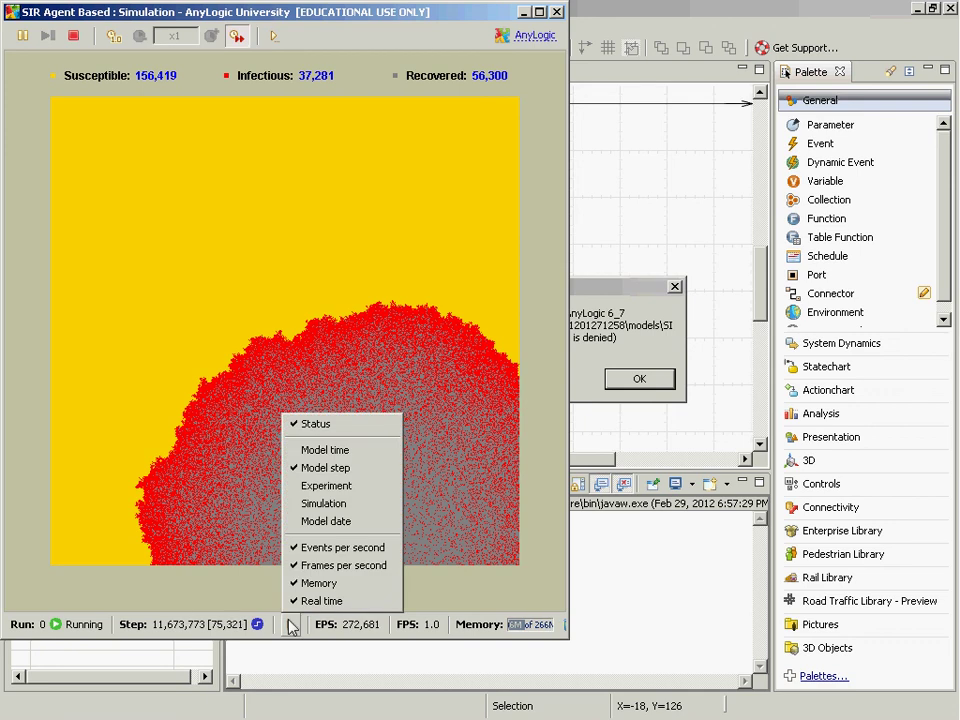
Turn on the 'Model time' item in the simulation status readout.
left_click(318, 452)
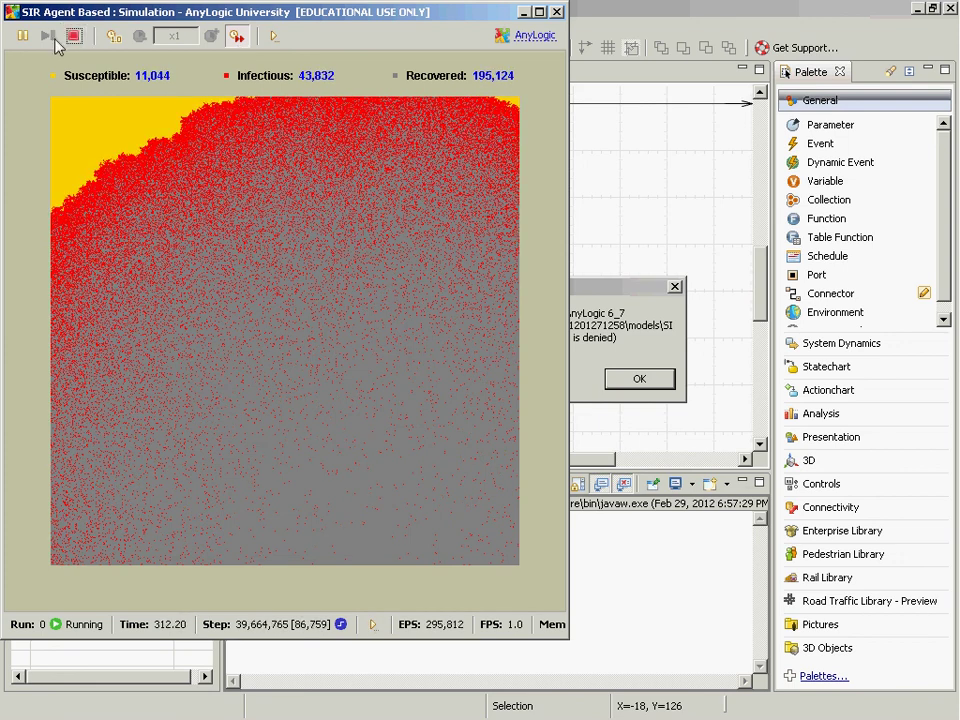
Pause and stop the SlowRecovery run, then close the save-failed error dialog.
left_click(22, 36)
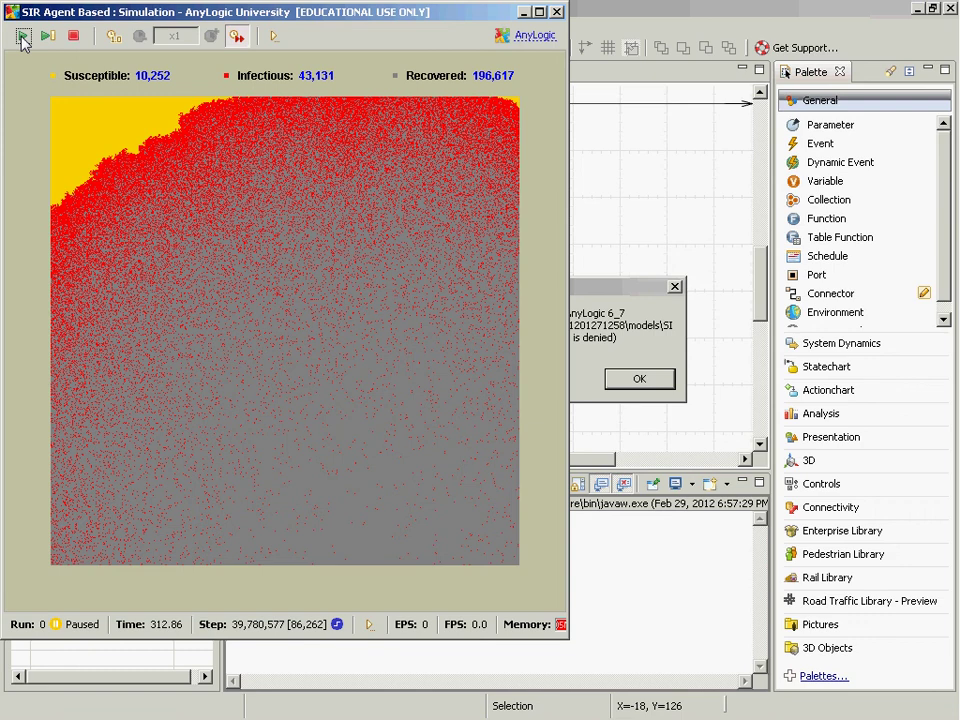
left_click(22, 38)
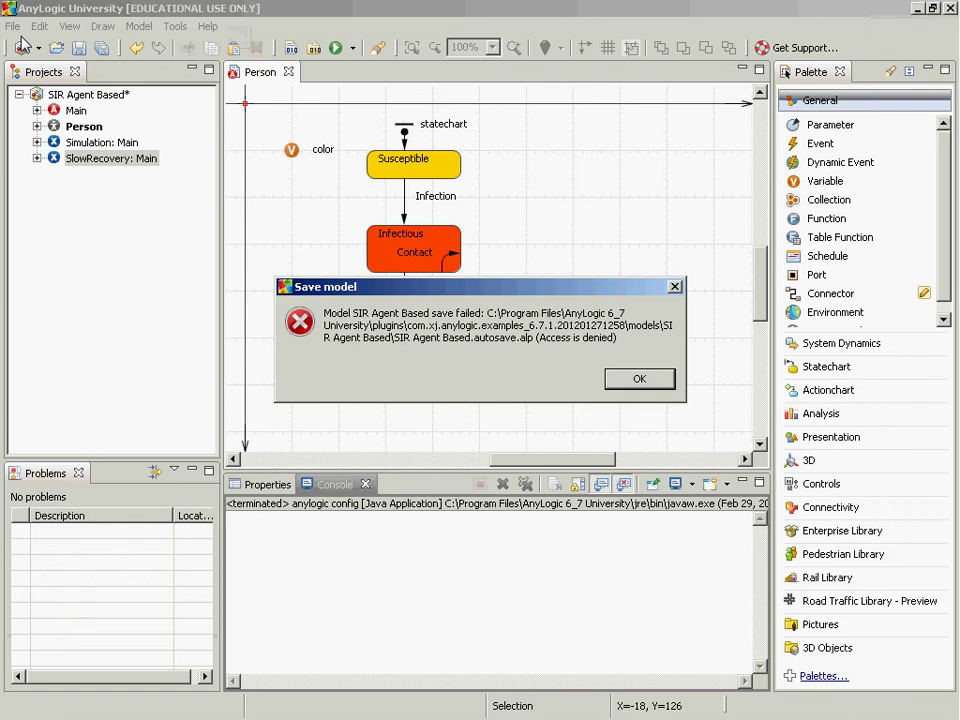
left_click(676, 288)
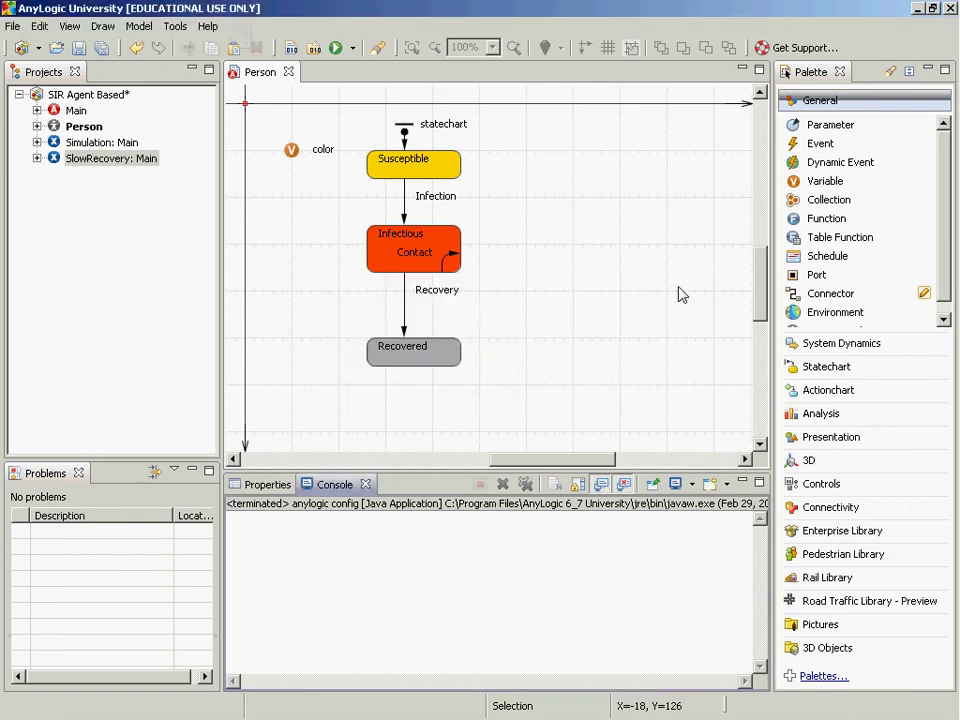
left_click(676, 288)
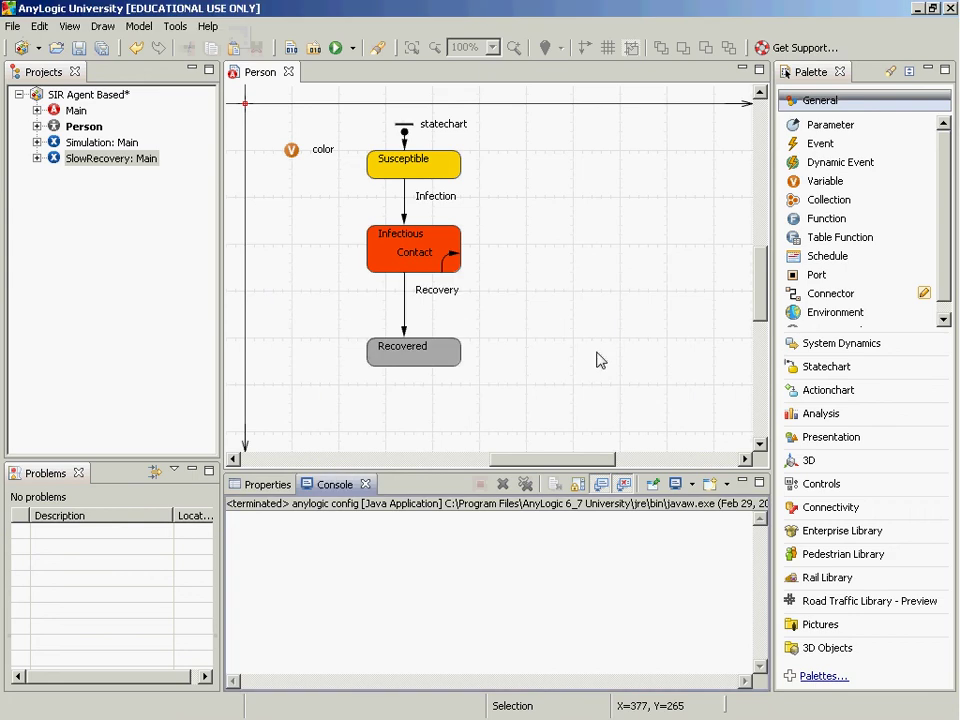
Switch to the slideshow and advance three slides to 'Adding a Transition'.
key("alt+Tab")
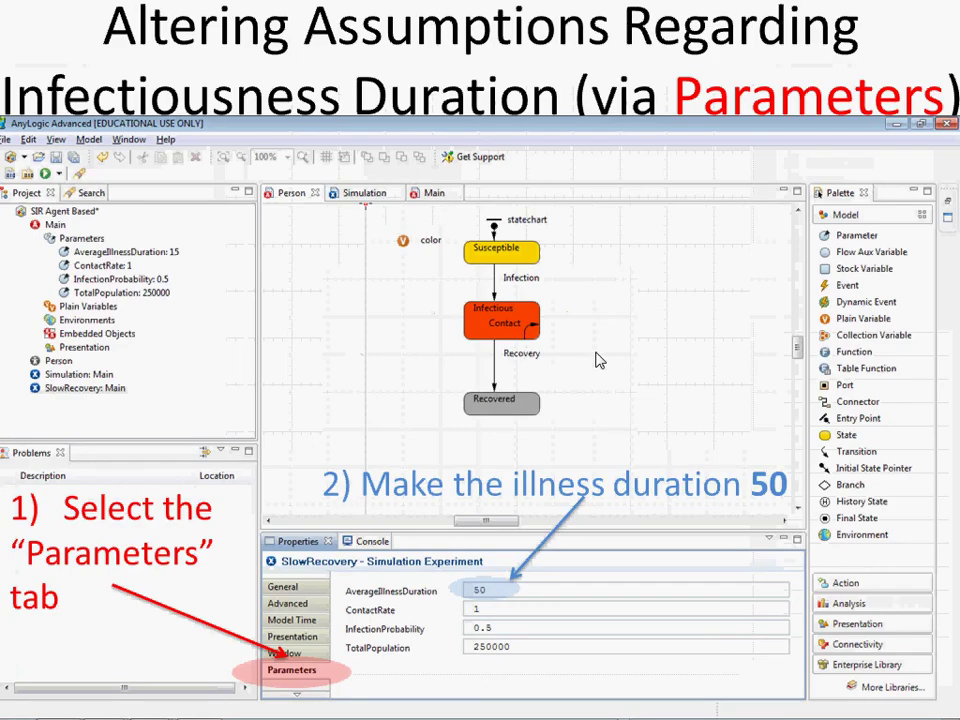
left_click(597, 360)
left_click(597, 360)
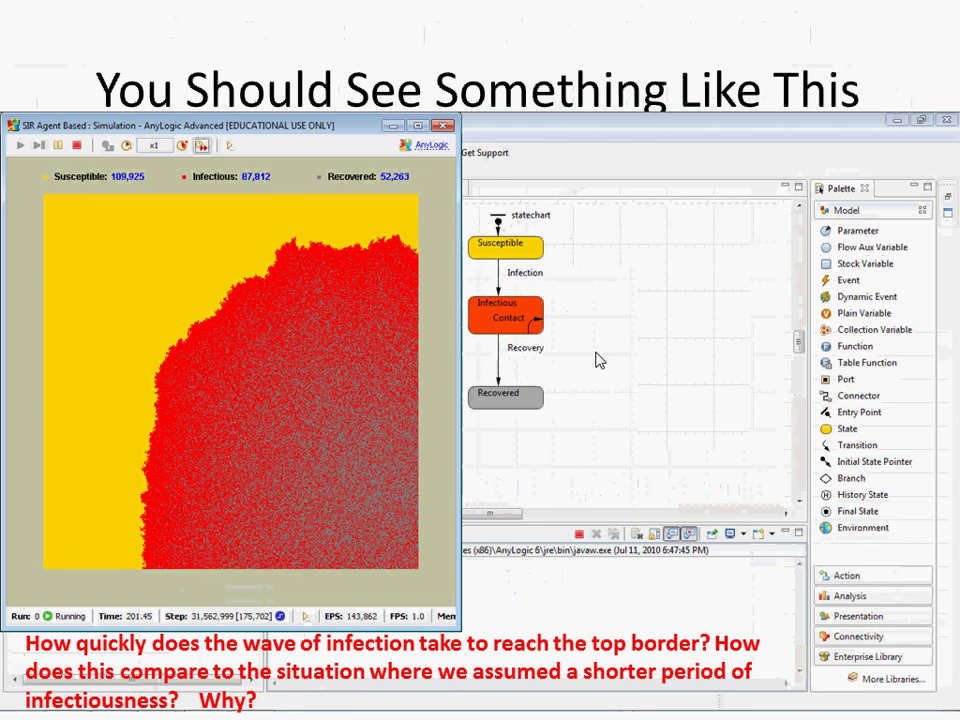
left_click(597, 360)
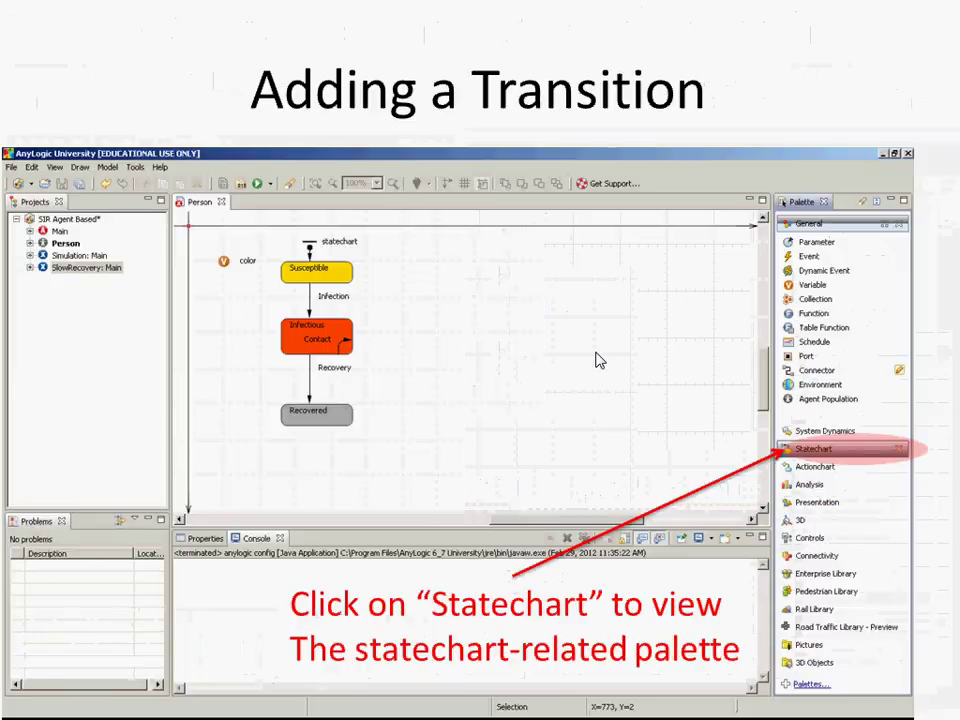